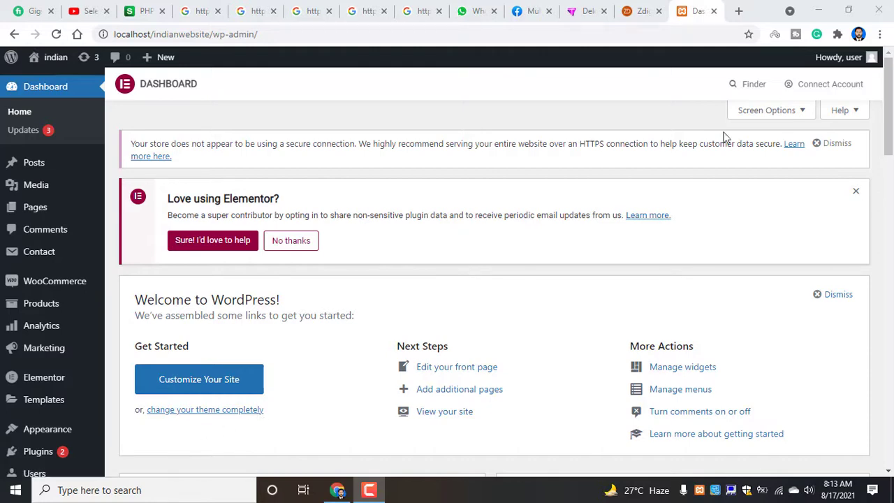
Step: Open the plugin upload form on the Add Plugins page
scroll(447, 273, "down", 1)
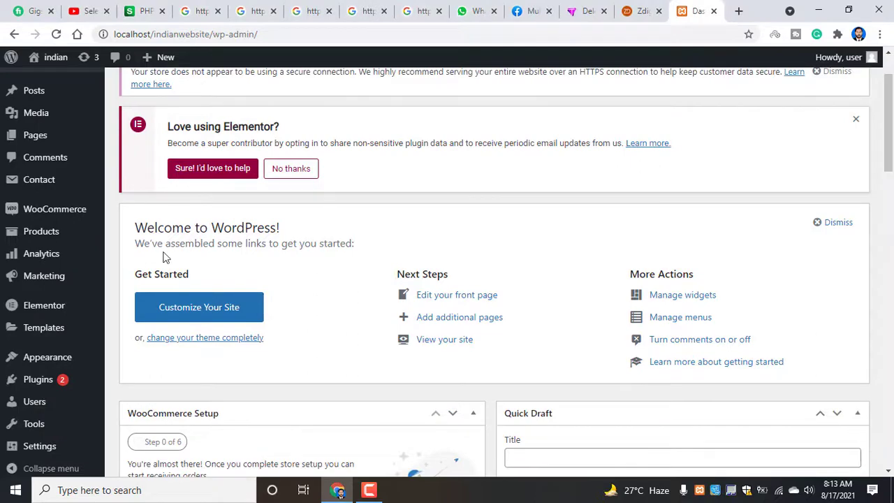
mouse_move(56, 387)
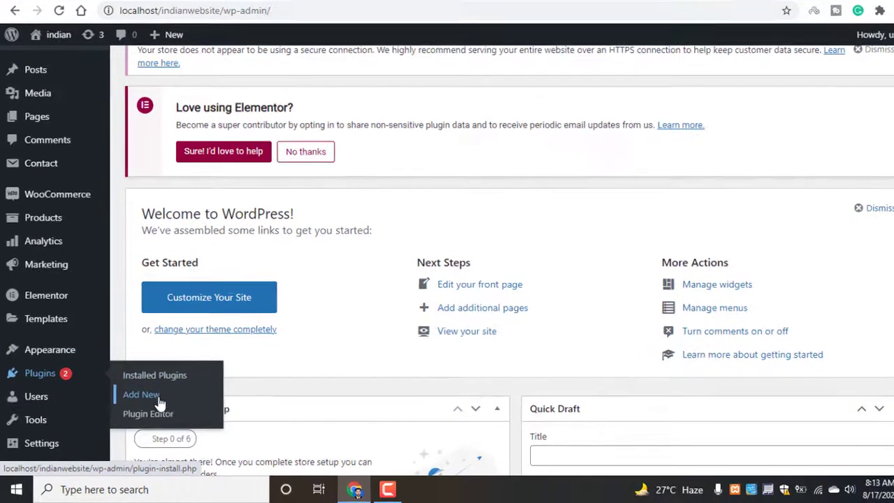
left_click(150, 403)
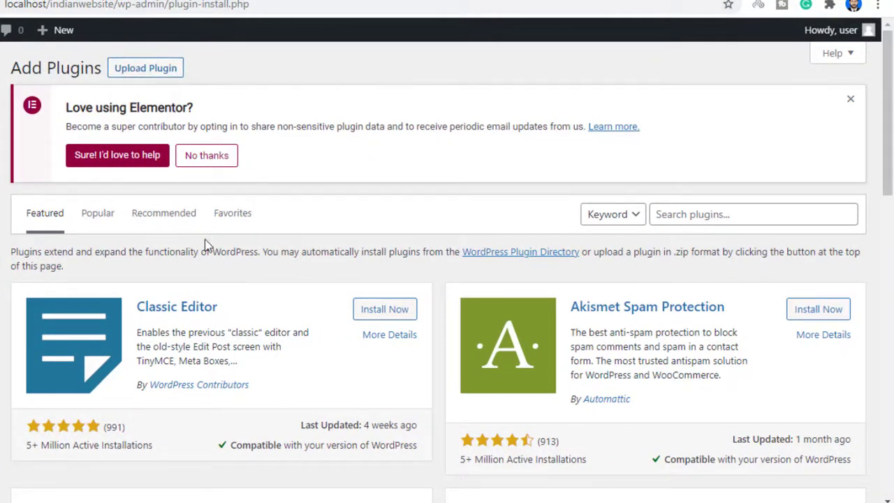
left_click(139, 70)
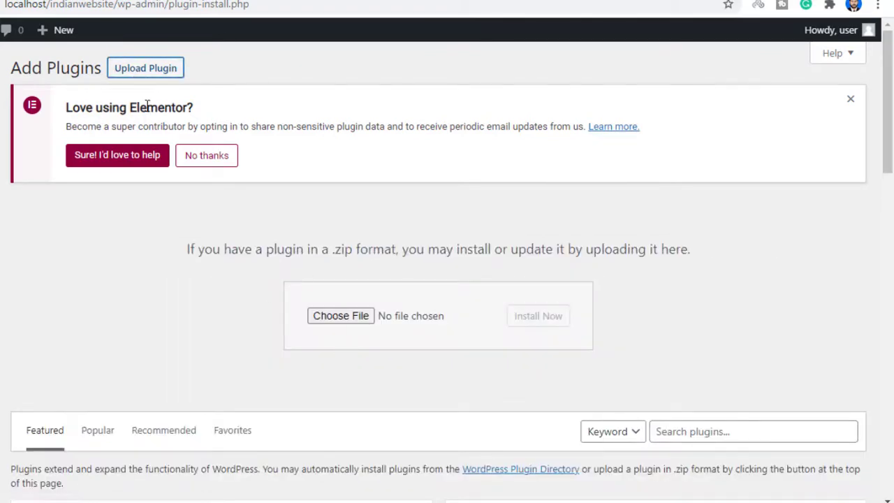
Step: Browse to the Wordpress Plugins folder on drive D: and select all-in-one-wp-migration.6.77_3.zip for the plugin upload
left_click(349, 321)
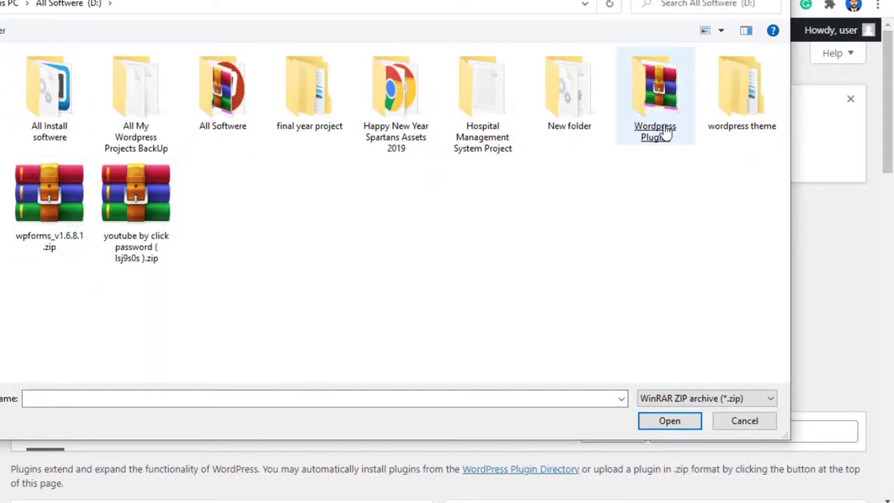
double_click(674, 125)
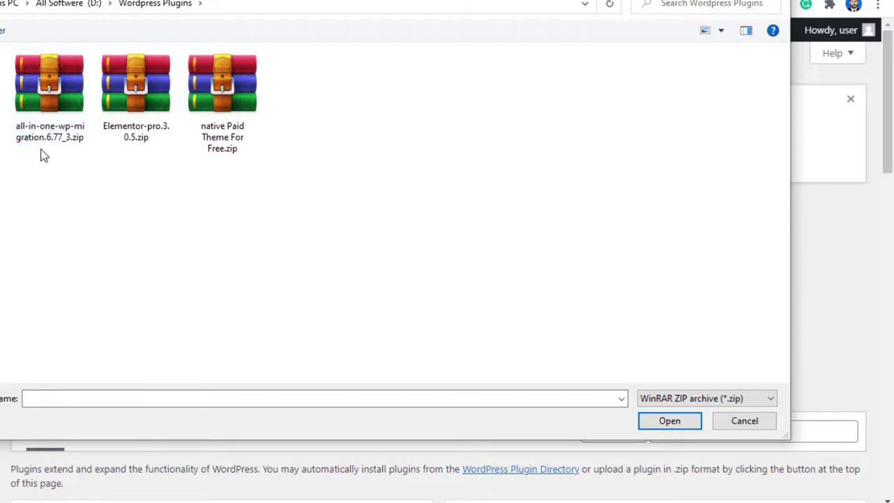
left_click(56, 140)
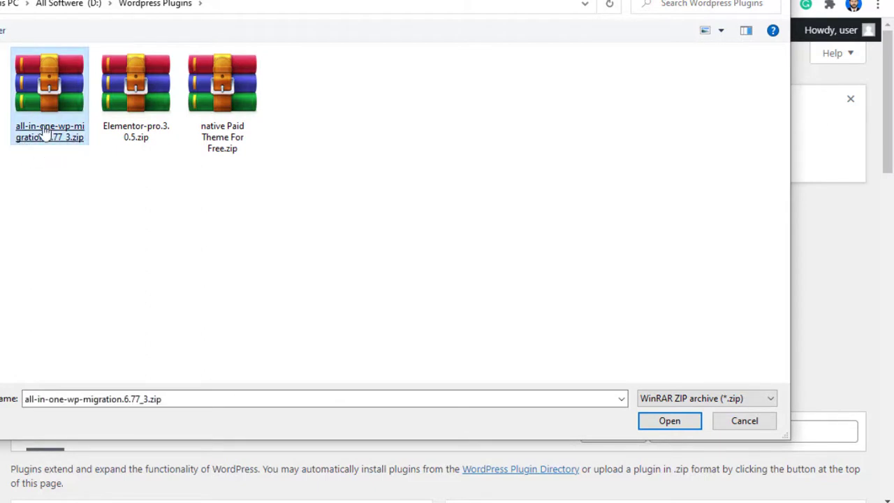
Step: Copy the name of the all-in-one-wp-migration.6.77_3.zip archive from its file name field without renaming it
key("Menu")
left_click(124, 451)
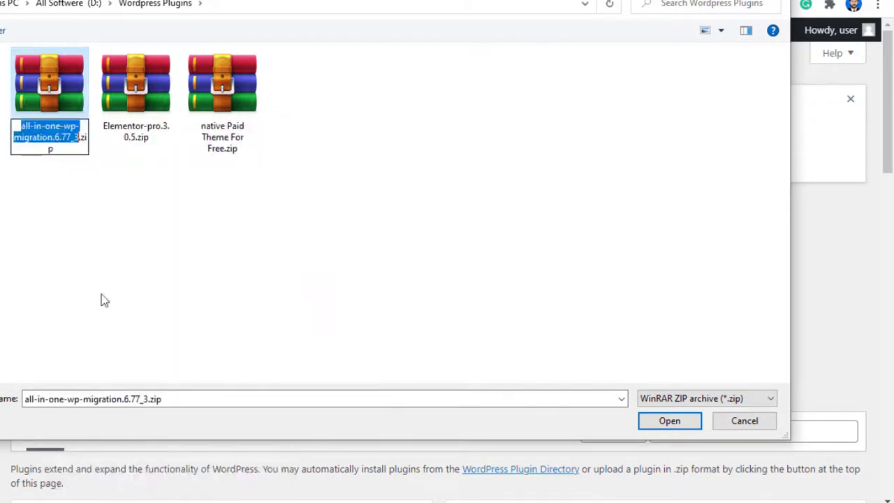
right_click(56, 138)
left_click(91, 187)
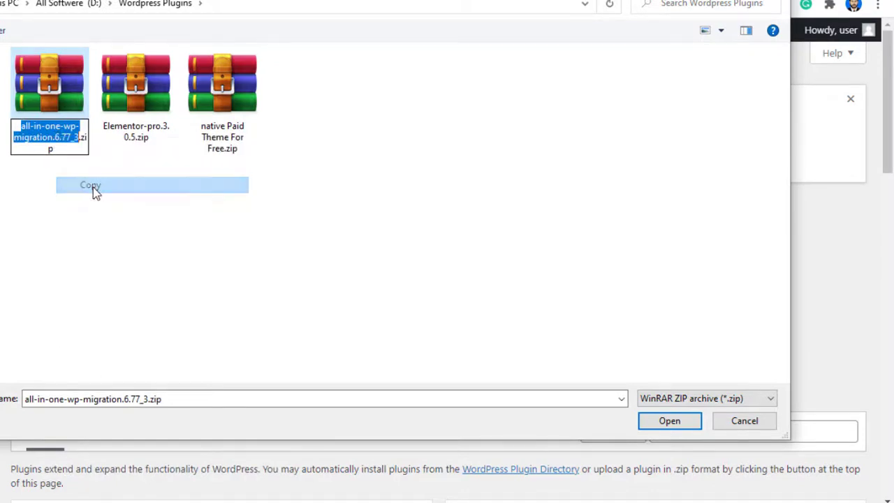
left_click(395, 333)
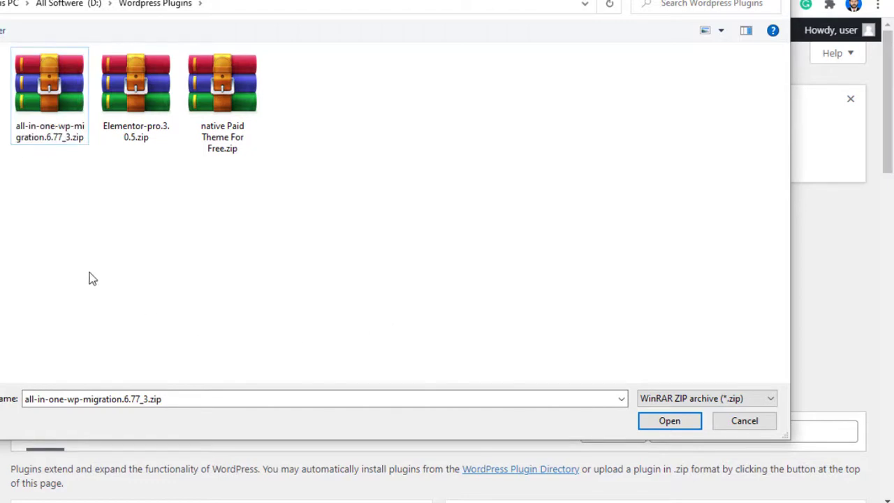
Step: Load all-in-one-wp-migration.6.77_3.zip into the upload form and install the plugin from it
left_click(42, 143)
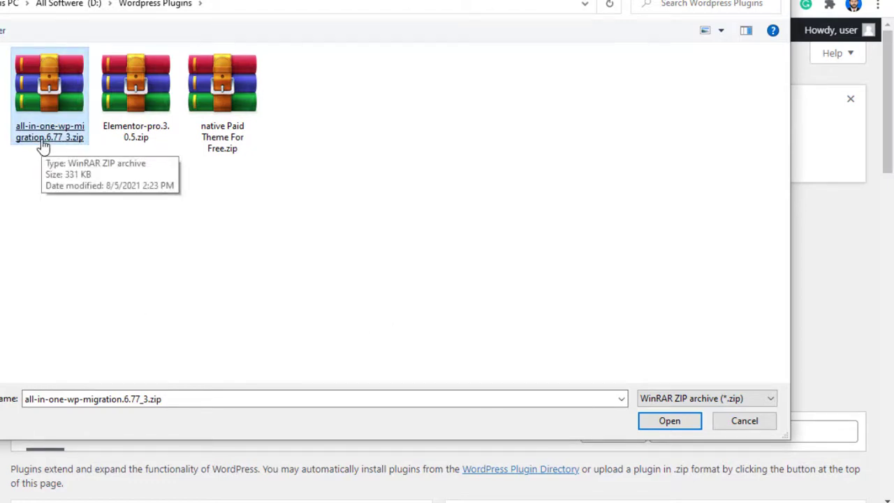
double_click(44, 147)
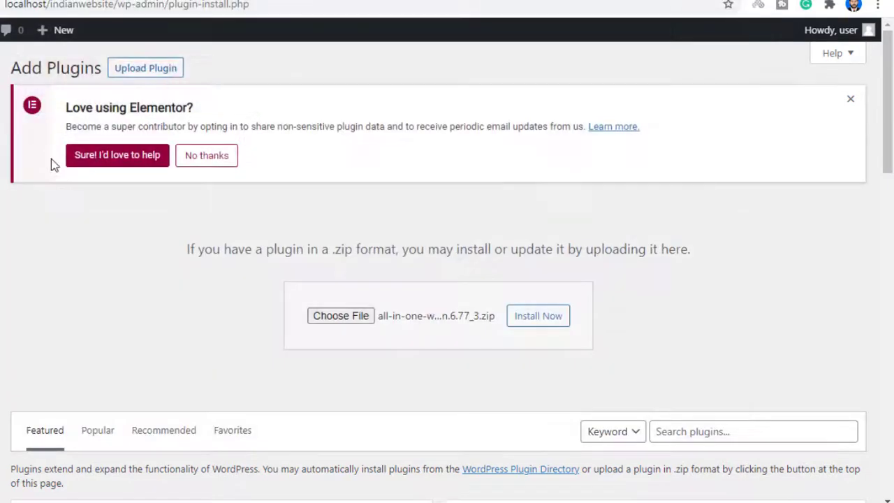
left_click(532, 318)
Step: Replace the existing All-in-One WP Migration plugin with the uploaded version and activate it
scroll(887, 105, "down", 4)
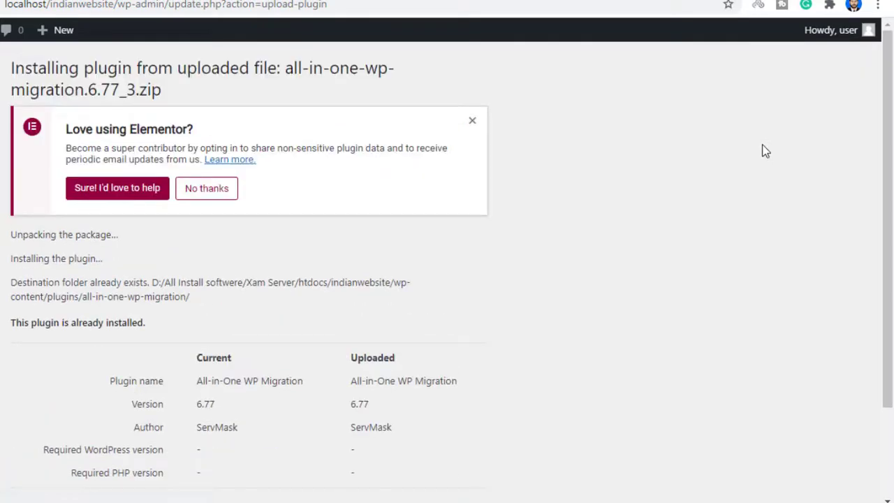
left_click_drag(893, 168, 887, 320)
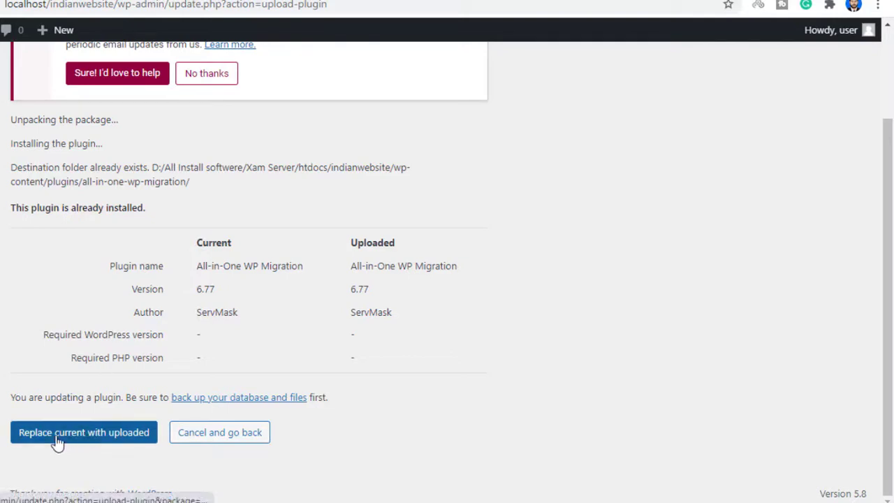
left_click(107, 441)
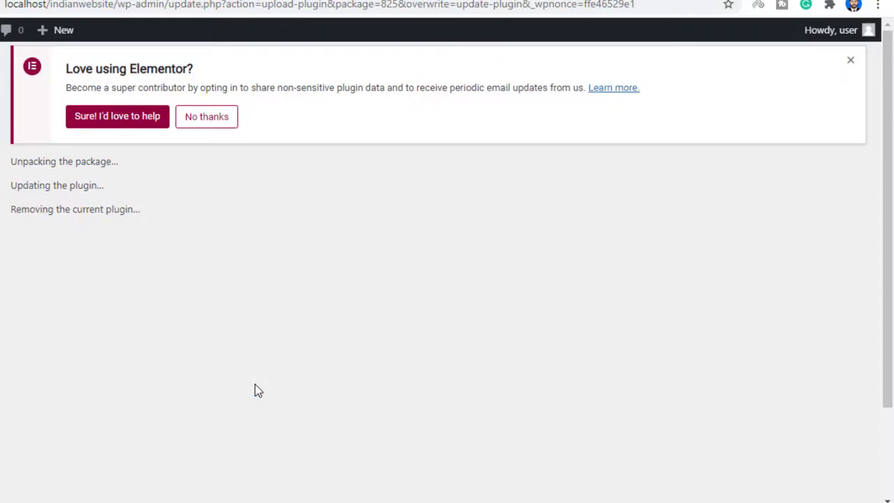
left_click(64, 269)
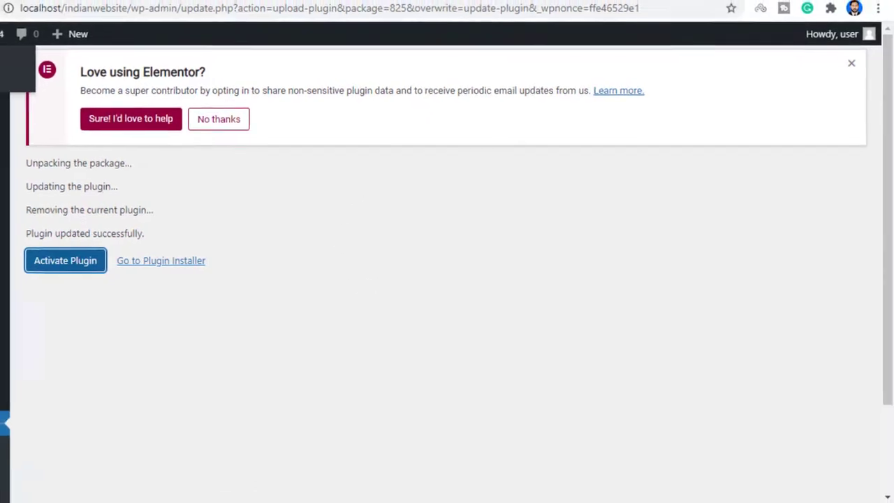
Step: Open the indian site's front page in a separate browser tab and look over its content
mouse_move(0, 36)
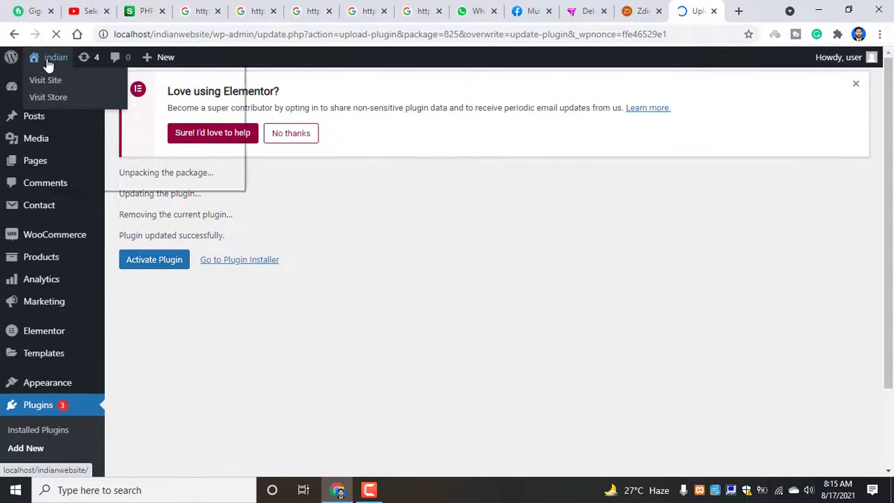
right_click(49, 64)
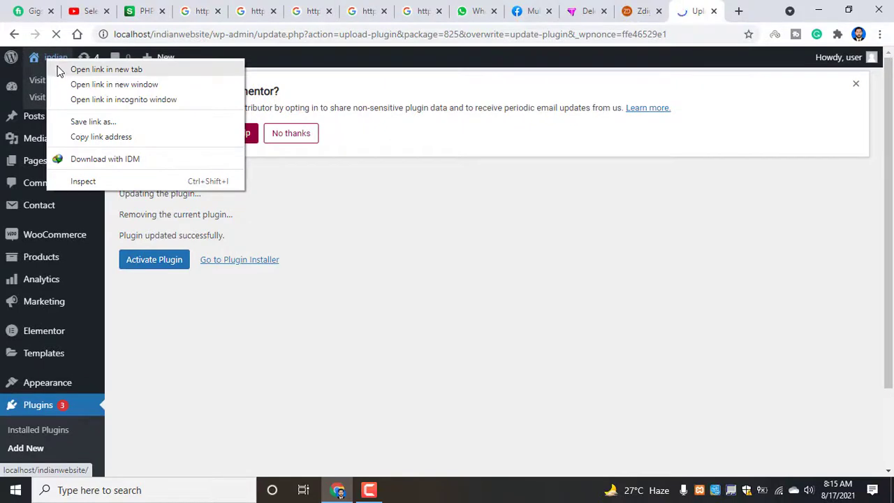
left_click(77, 68)
left_click(694, 8)
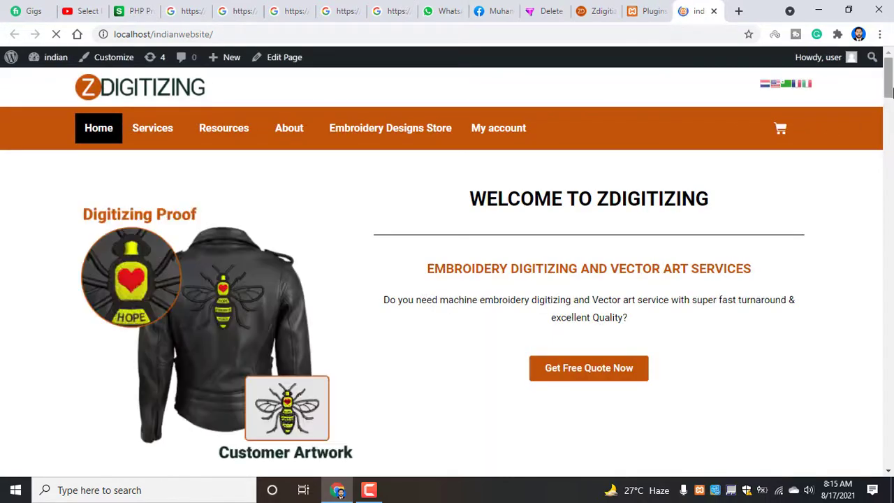
scroll(891, 165, "down", 3)
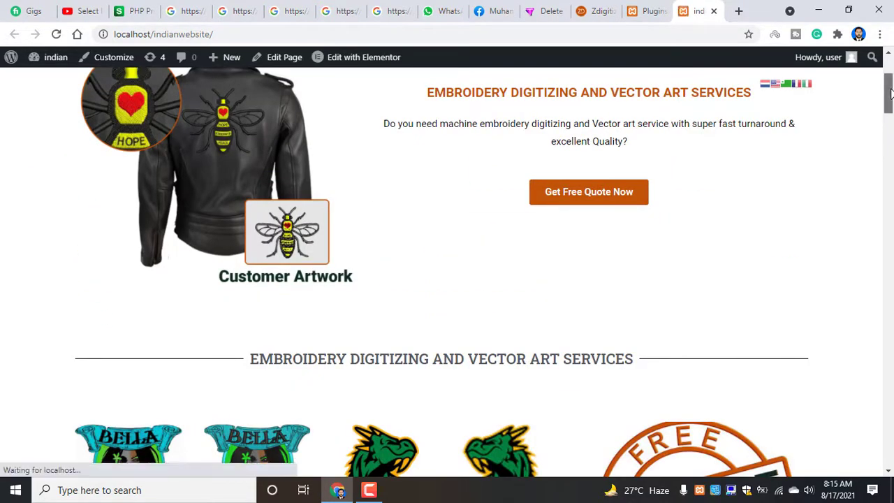
left_click_drag(890, 94, 889, 67)
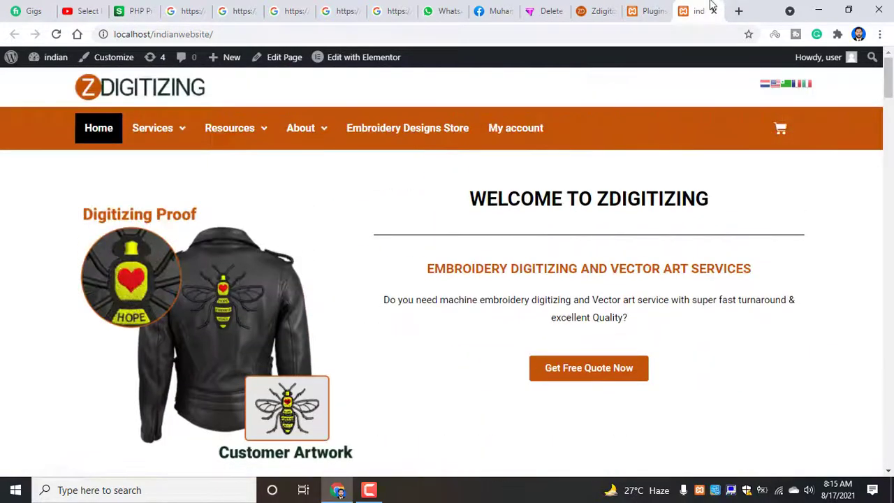
Step: Return to the plugins administration page and open the Export page of All-in-One WP Migration
left_click(644, 9)
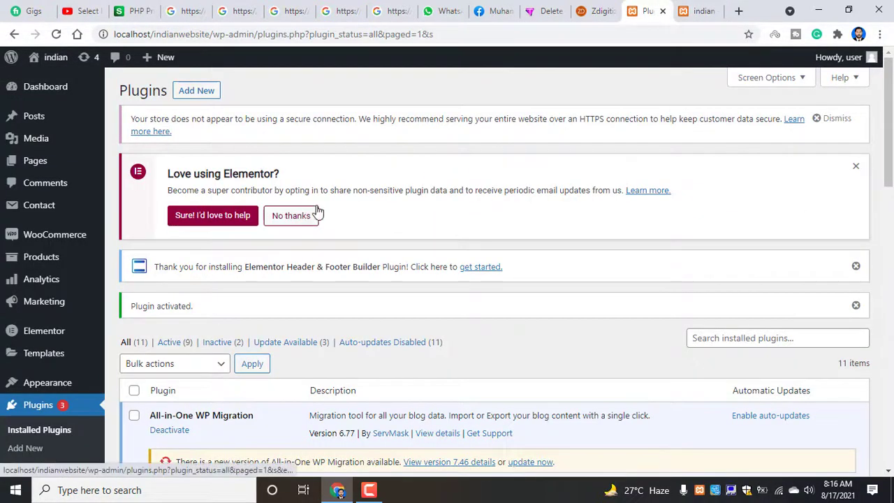
scroll(892, 111, "down", 3)
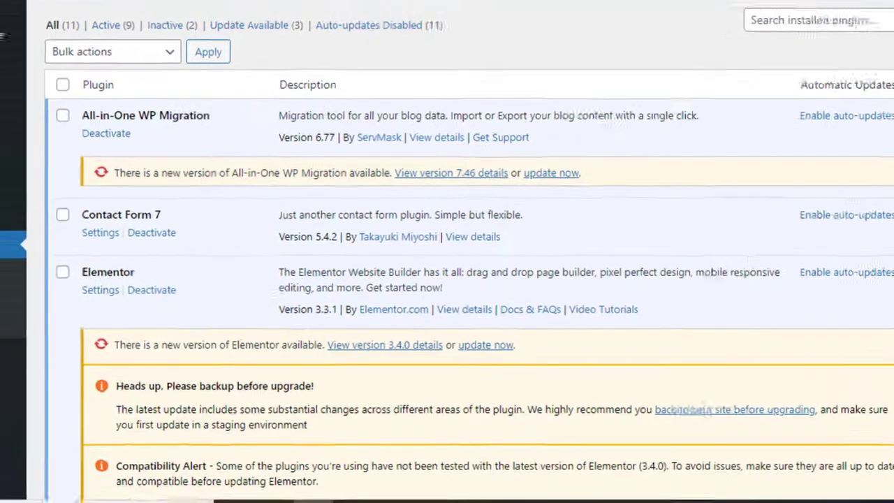
mouse_move(35, 349)
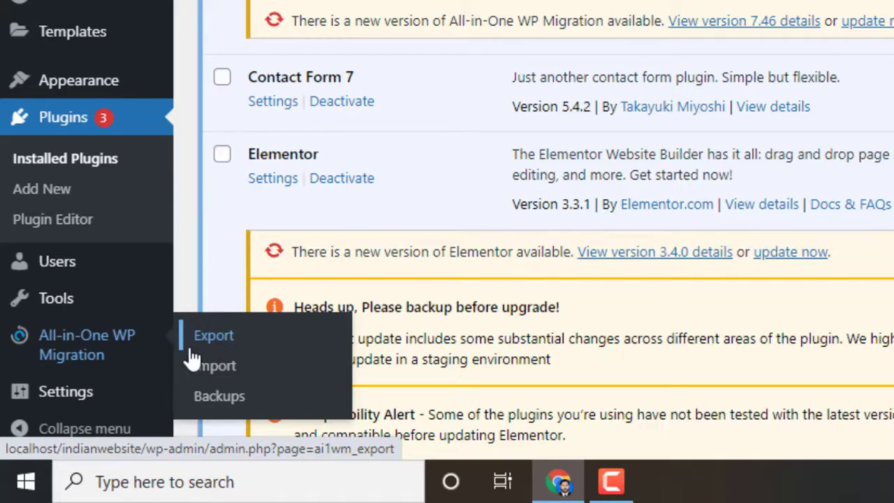
left_click(234, 342)
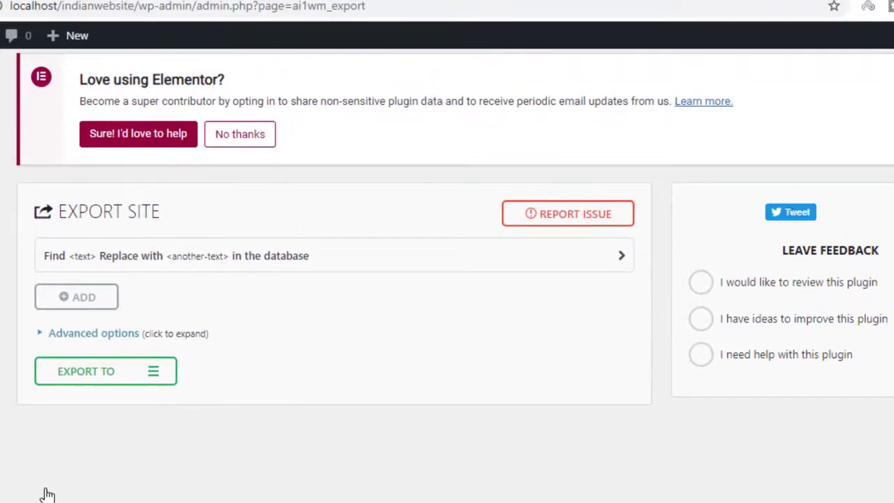
scroll(447, 280, "down", 3)
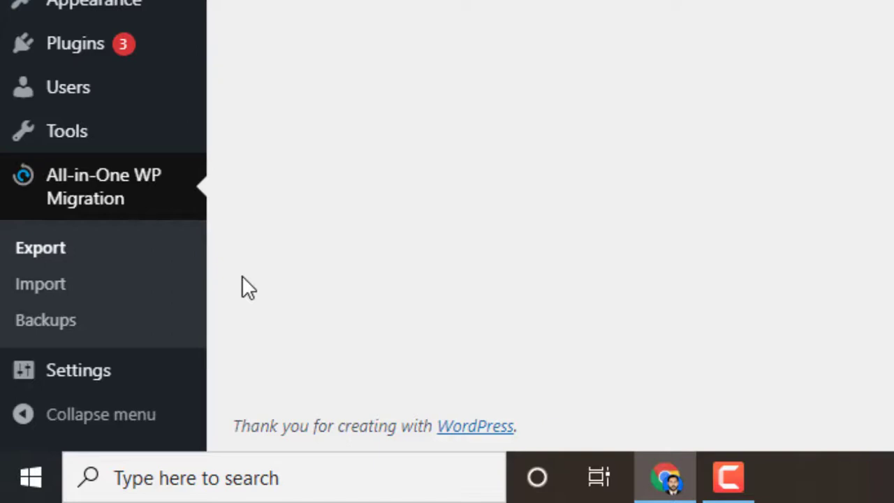
left_click(21, 243)
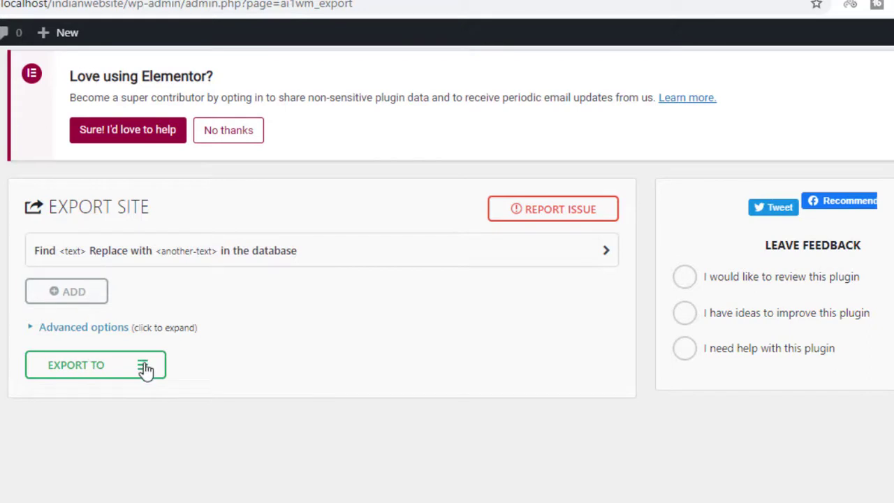
Step: Export the site to a file and check its front page before returning to the export page
left_click(120, 375)
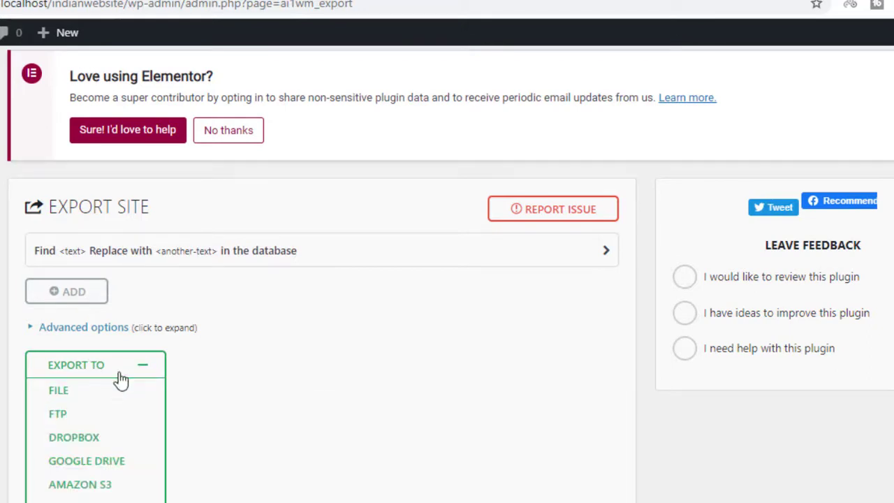
scroll(450, 274, "down", 2)
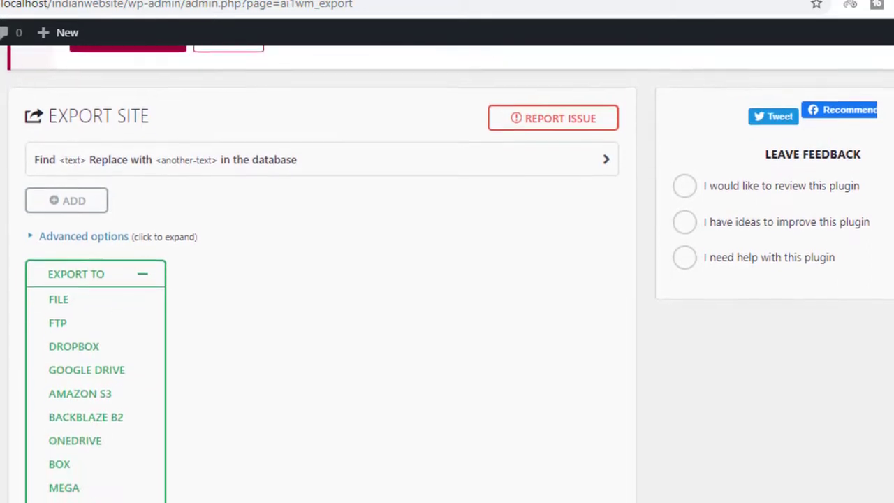
scroll(450, 274, "down", 1)
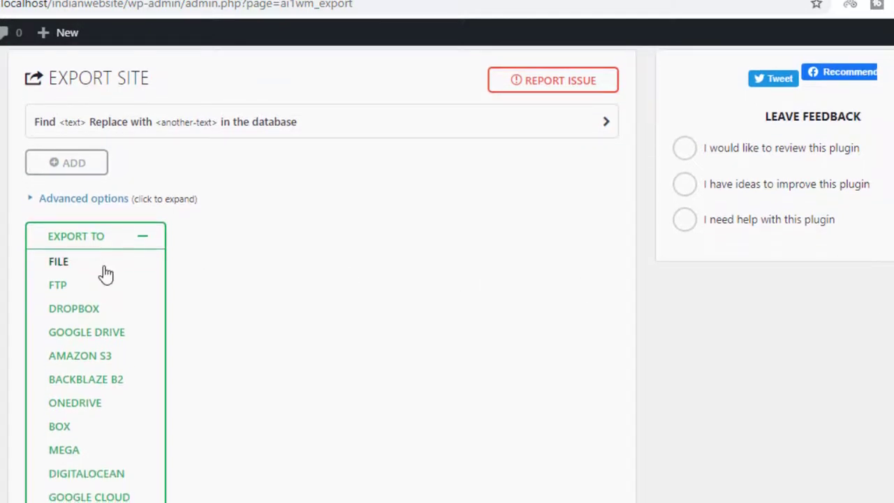
left_click(59, 263)
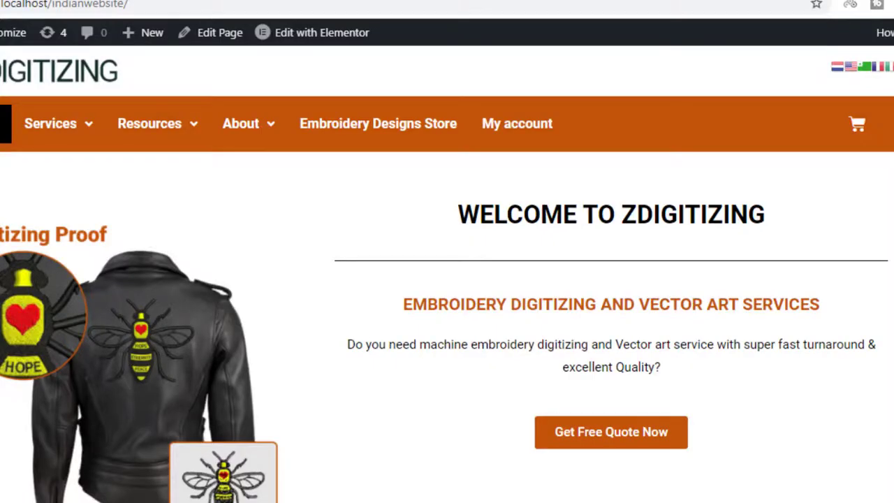
mouse_move(888, 70)
left_mouse_down()
mouse_move(888, 328)
mouse_move(888, 77)
left_mouse_up()
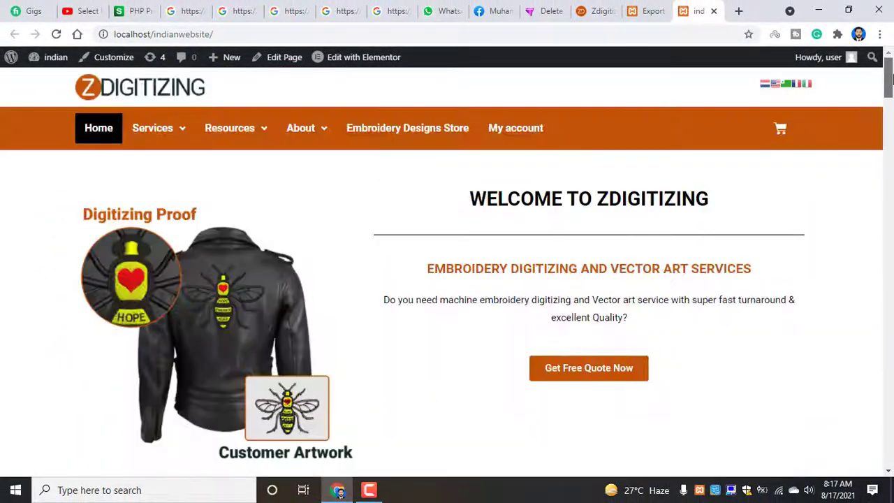
left_click(639, 8)
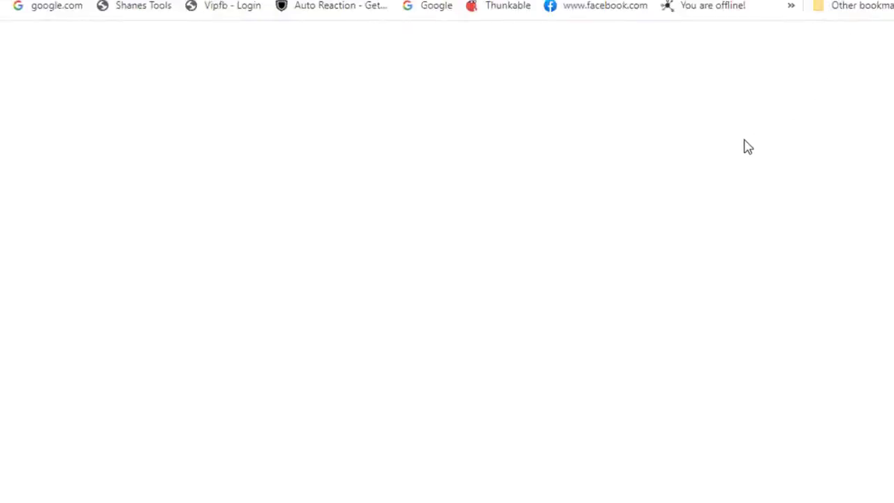
Step: Switch to YouTube and open the playlists of the Ocean Of Knowledge channel
key("Return")
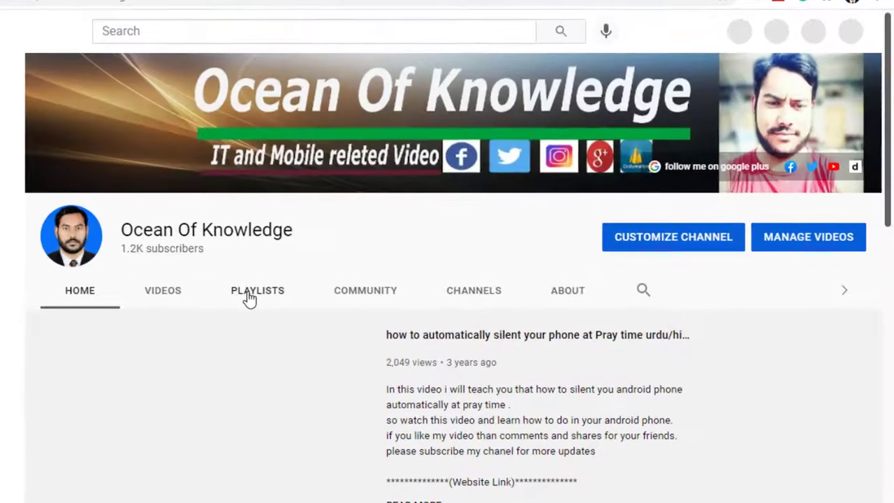
left_click(248, 298)
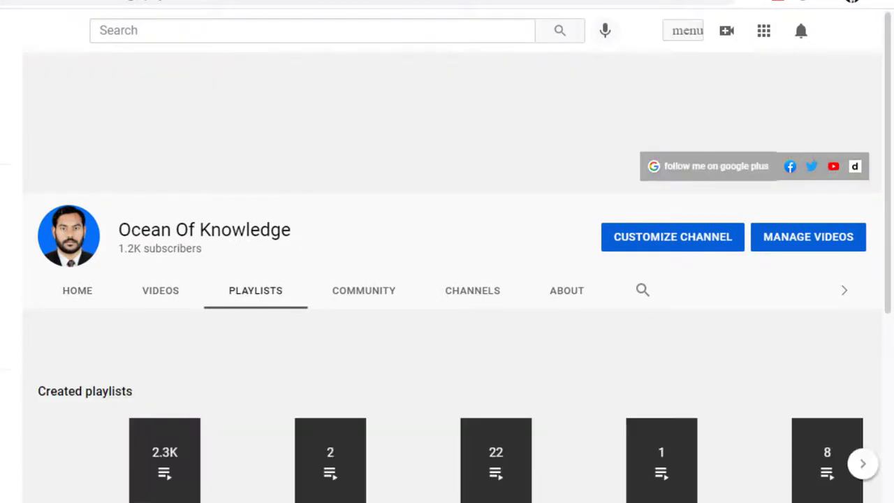
Step: Look through the created and multiple playlists of the Ocean Of Knowledge channel, advancing both rows to more playlists
scroll(892, 210, "down", 3)
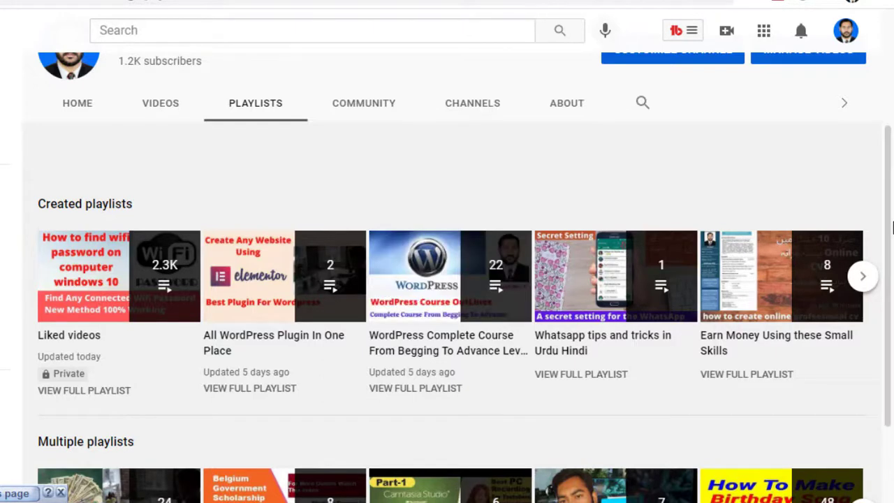
scroll(891, 319, "down", 2)
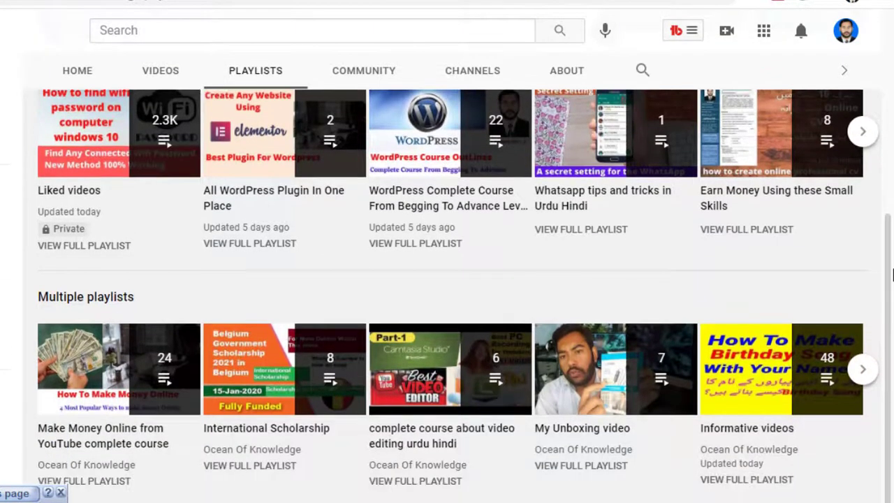
scroll(891, 275, "up", 1)
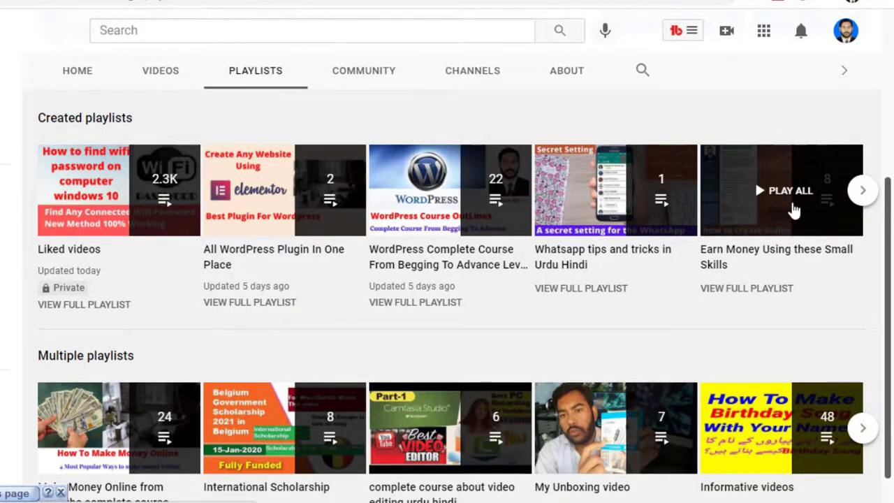
scroll(431, 413, "down", 1)
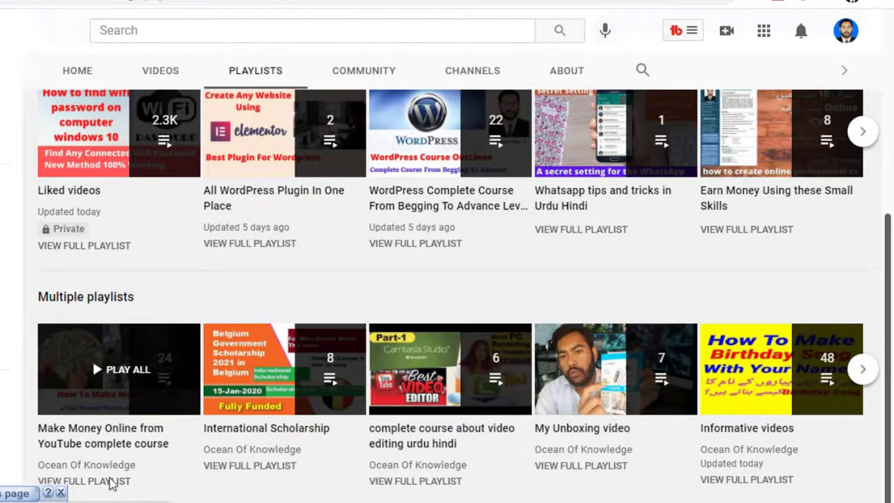
left_click(60, 493)
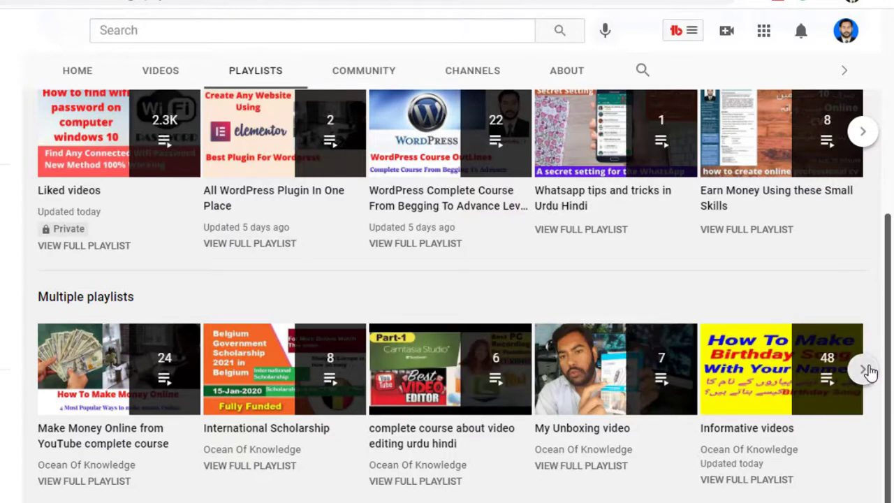
left_click(864, 369)
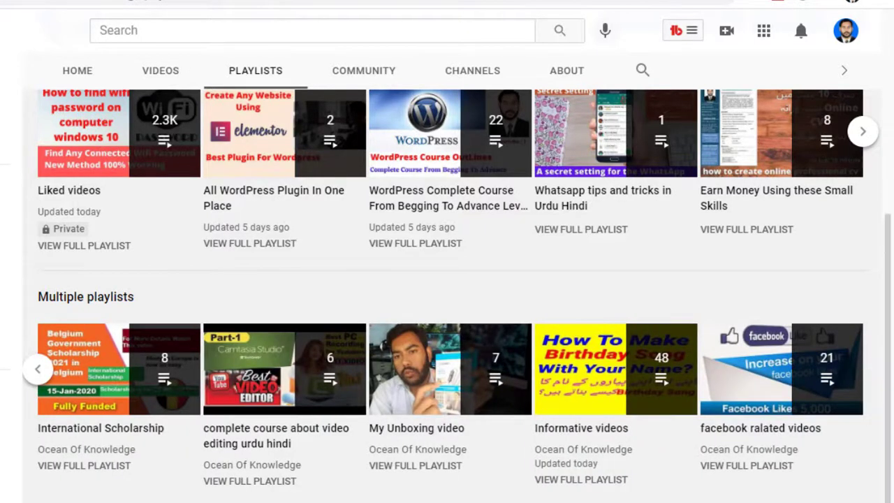
left_click(863, 130)
scroll(885, 238, "up", 2)
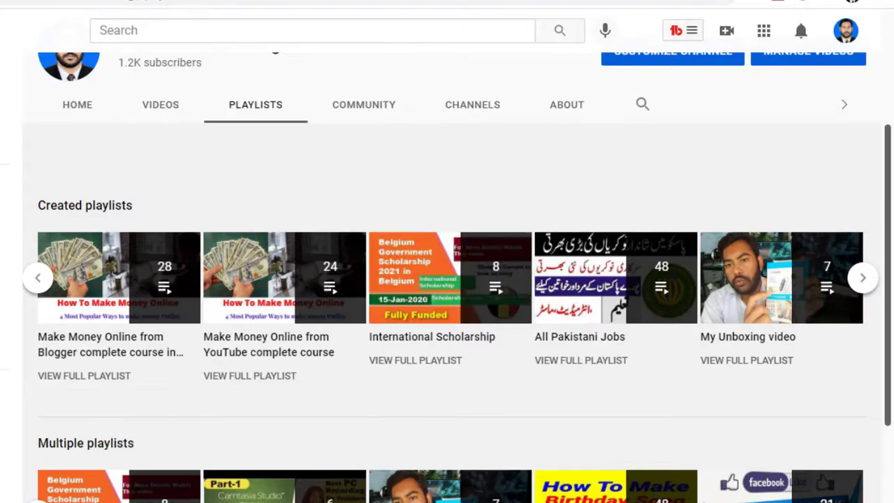
Step: Return to the site's export page, download the exported localhost file and close the export dialog
left_click(650, 11)
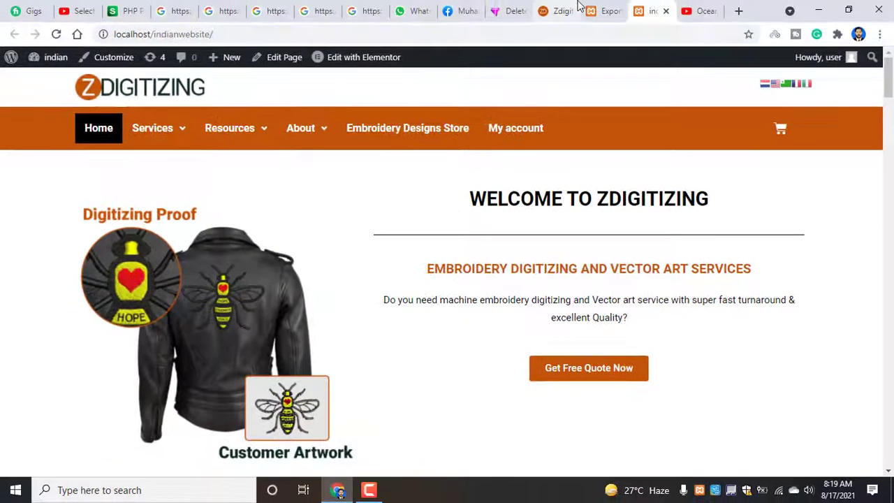
left_click(605, 8)
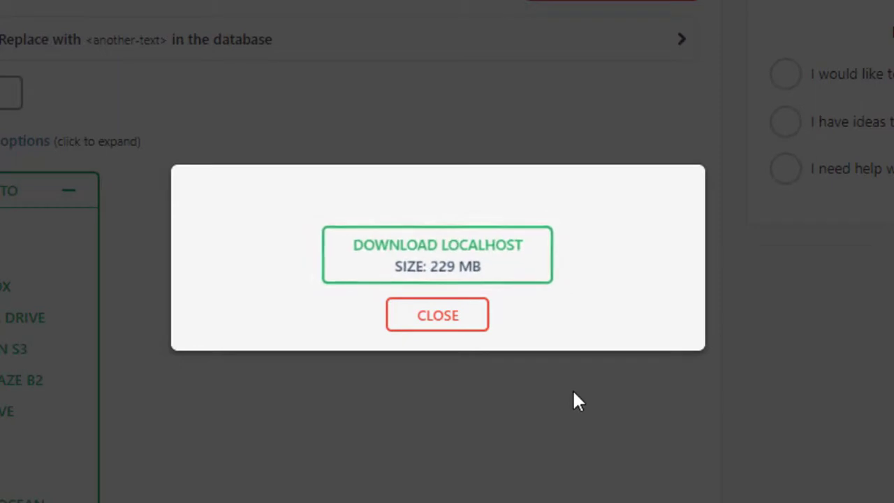
left_click(464, 275)
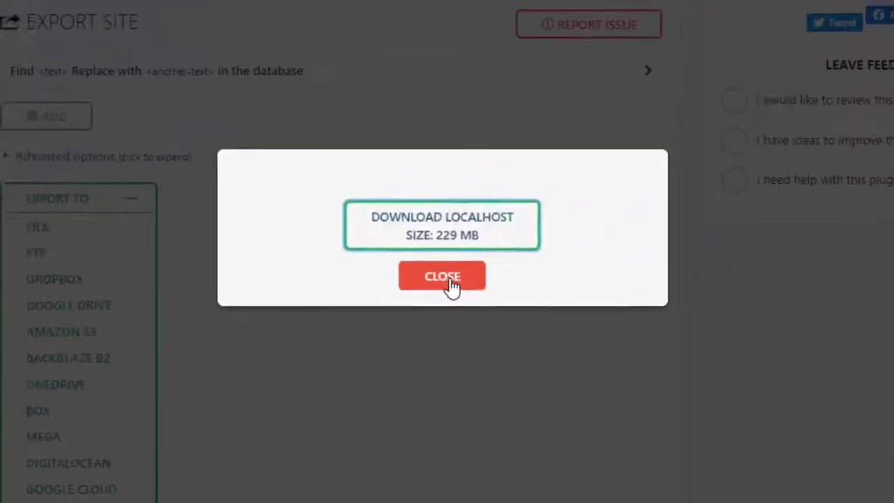
left_click(669, 160)
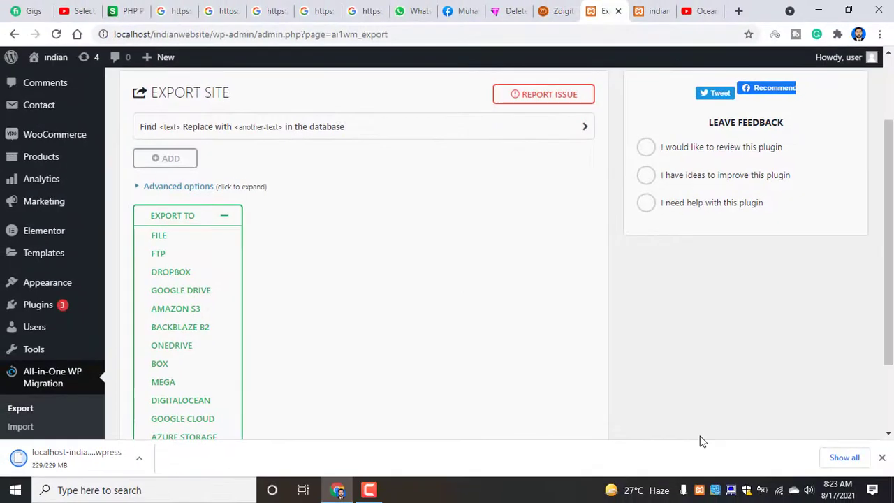
Step: Open the browser's full download list, show the exported wpress file in its folder and close the list
left_click(843, 455)
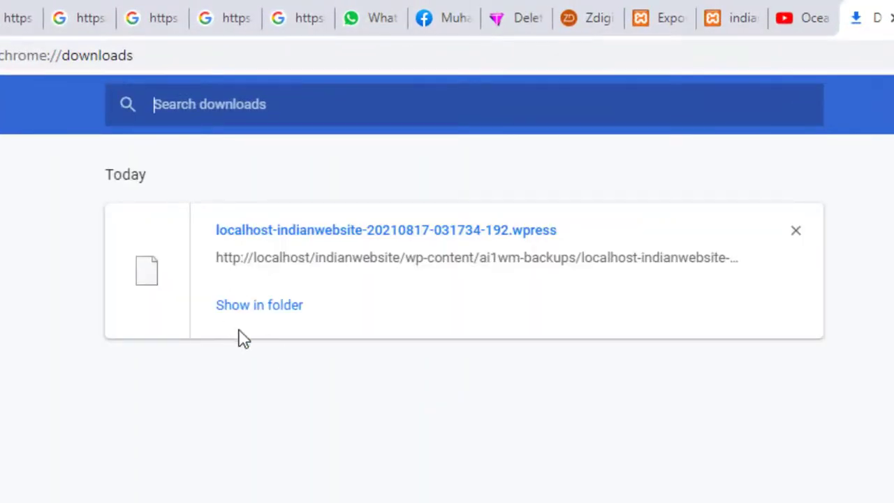
left_click(263, 305)
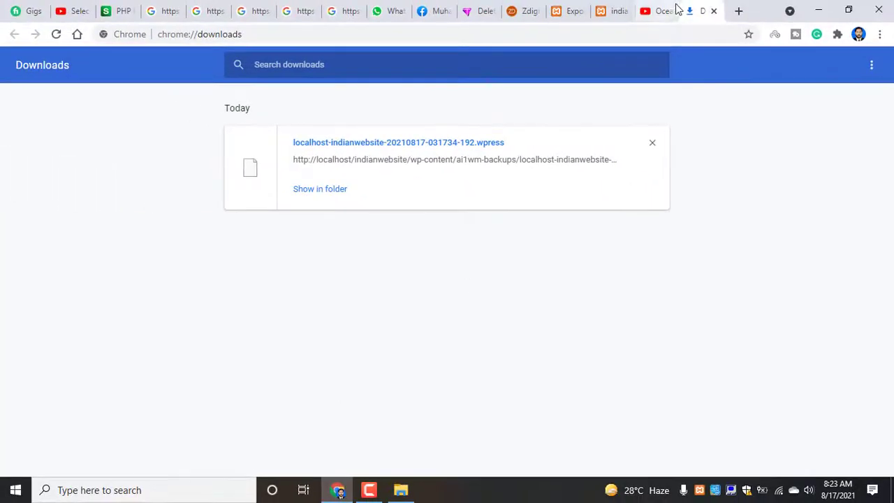
left_click(717, 11)
Step: Look over the indian site's front page and return to the All-in-One WP Migration export page
left_click(655, 11)
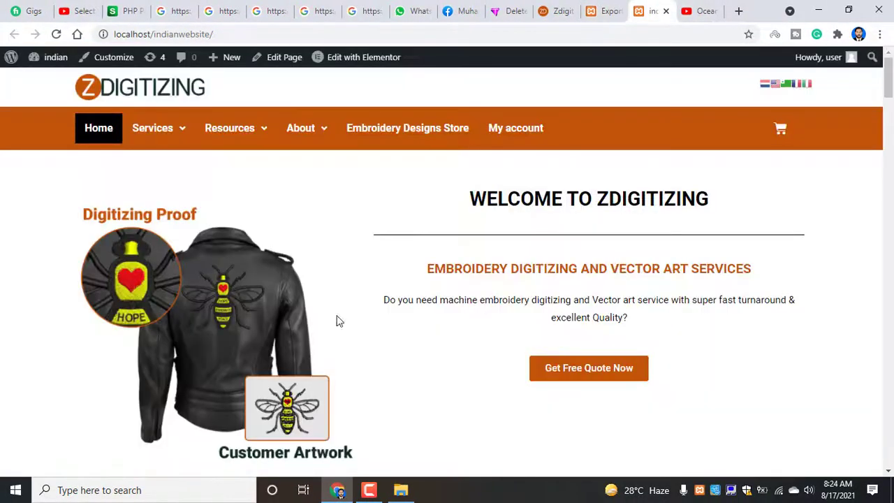
mouse_move(890, 91)
left_mouse_down()
mouse_move(891, 199)
mouse_move(890, 91)
left_mouse_up()
left_click(614, 7)
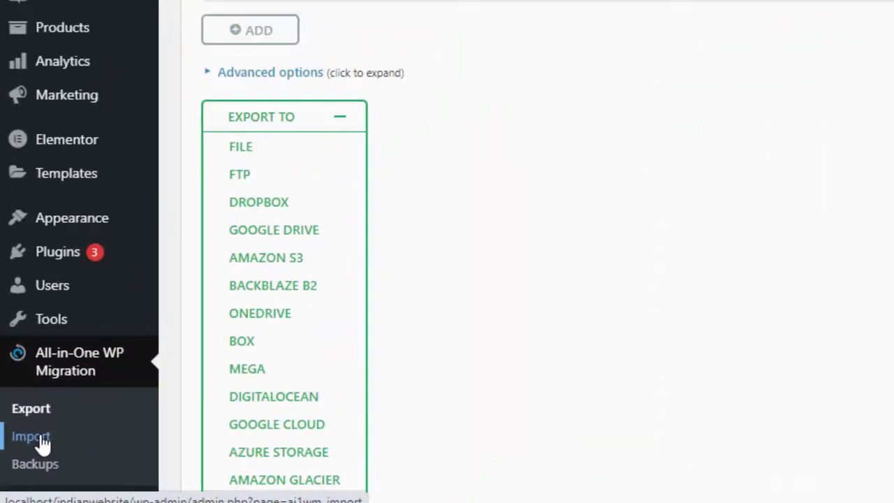
mouse_move(60, 271)
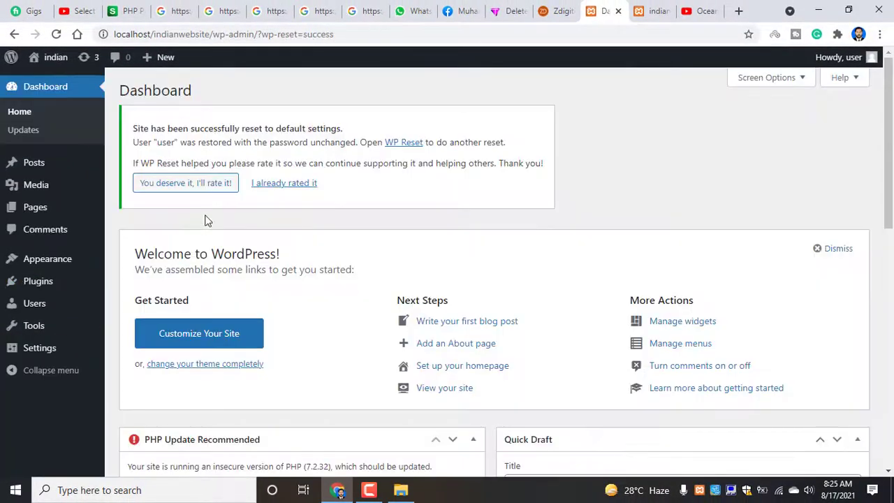
Step: Reload the indian site's front page and examine its content after the WP Reset
left_click(649, 12)
right_click(399, 130)
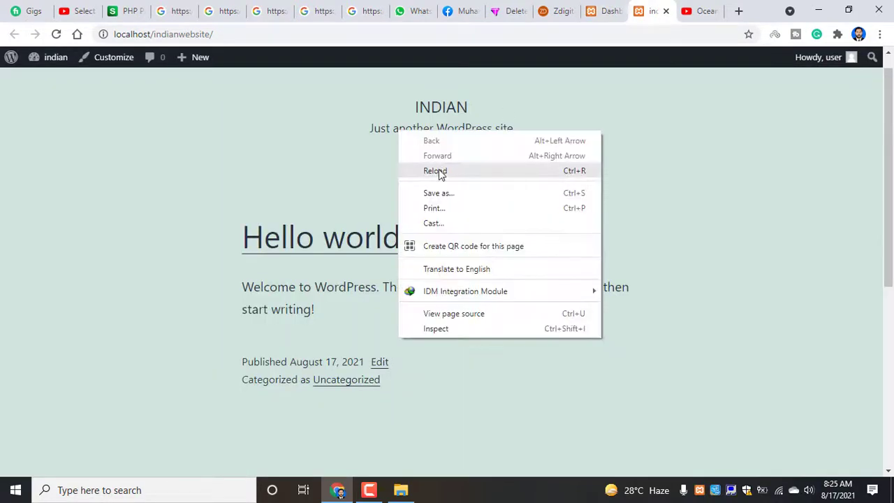
left_click(435, 171)
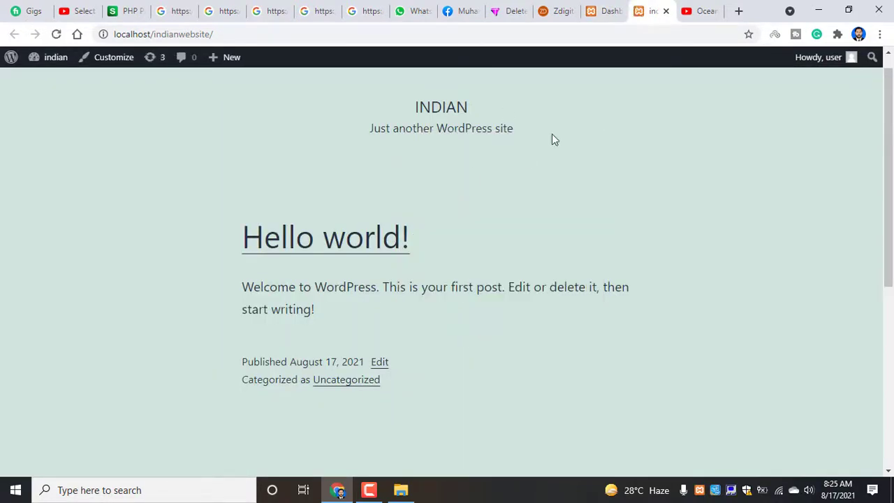
left_click_drag(889, 102, 868, 79)
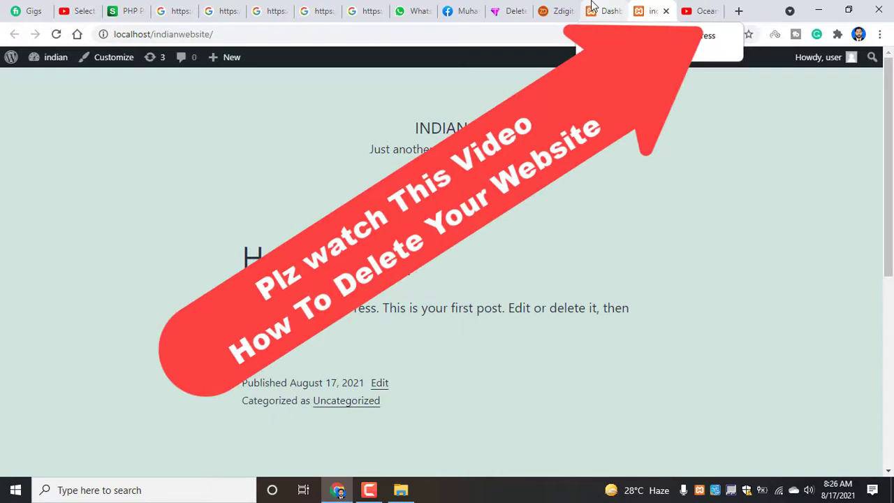
Step: Go back to the site's dashboard, open the installed plugins and activate All-in-One WP Migration
left_click(591, 7)
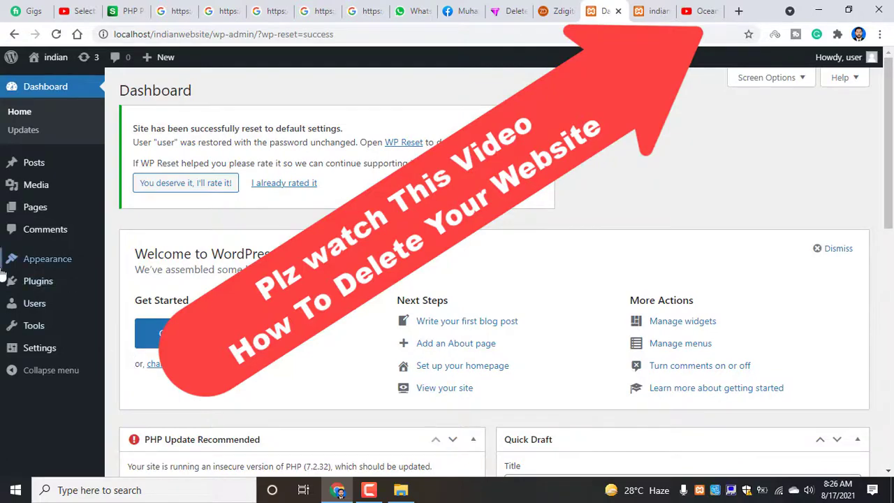
mouse_move(47, 259)
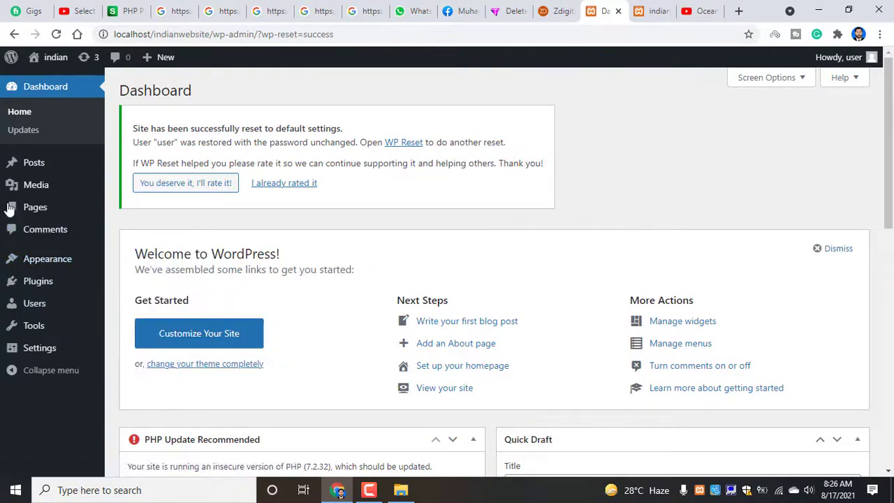
mouse_move(48, 289)
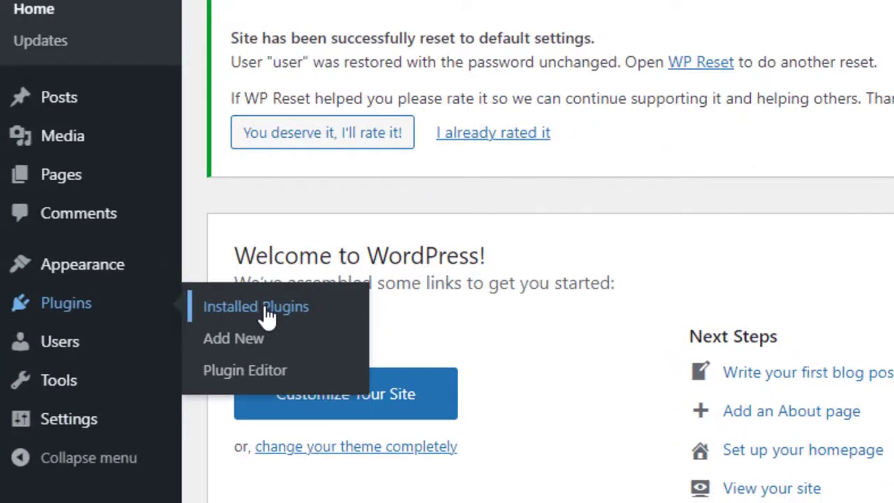
left_click(268, 316)
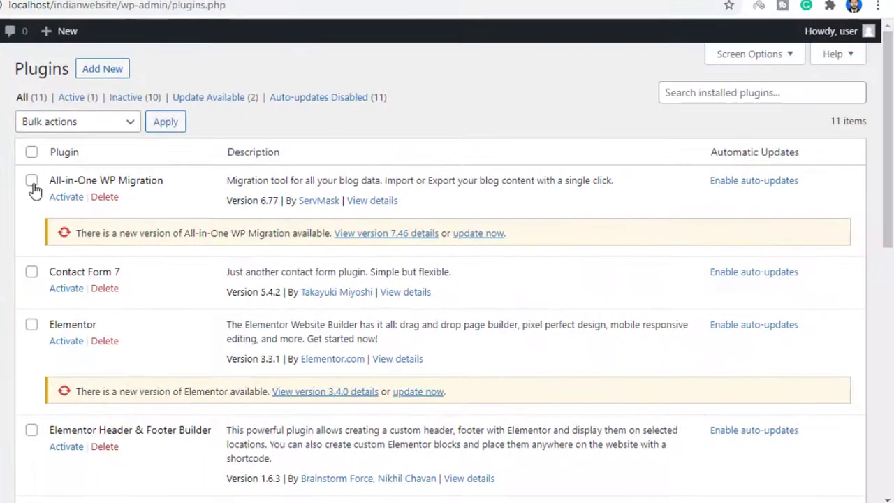
left_click(31, 181)
left_click(70, 202)
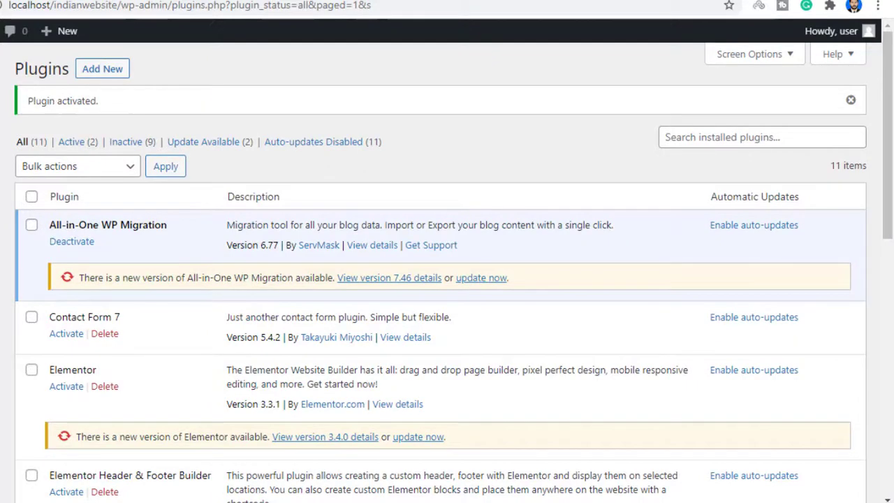
Step: Open the Import page of All-in-One WP Migration and choose to import the site from a file
mouse_move(0, 403)
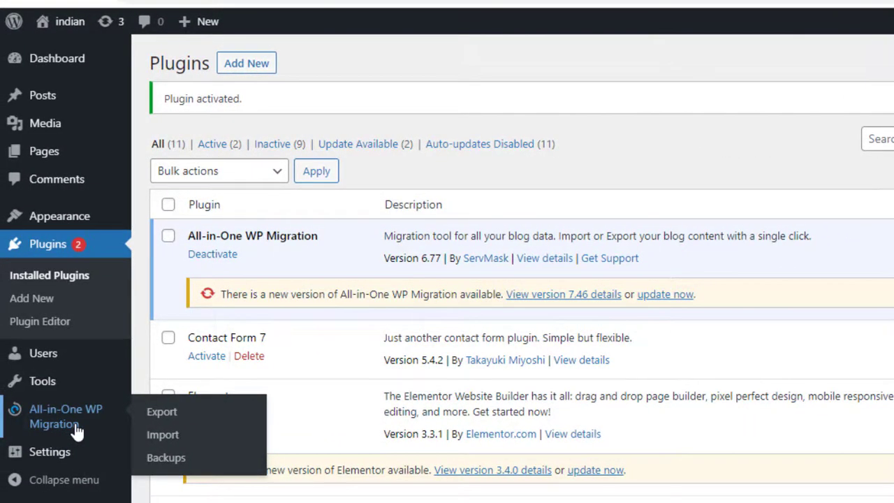
left_click(185, 444)
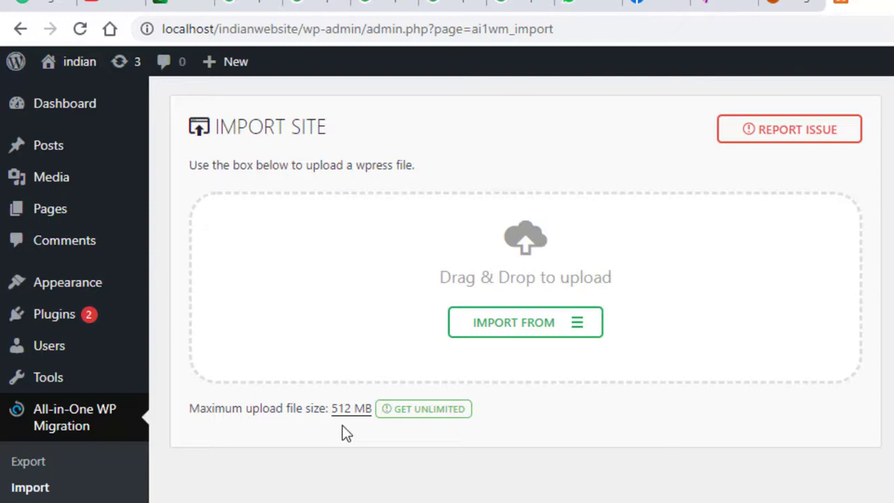
left_click(513, 337)
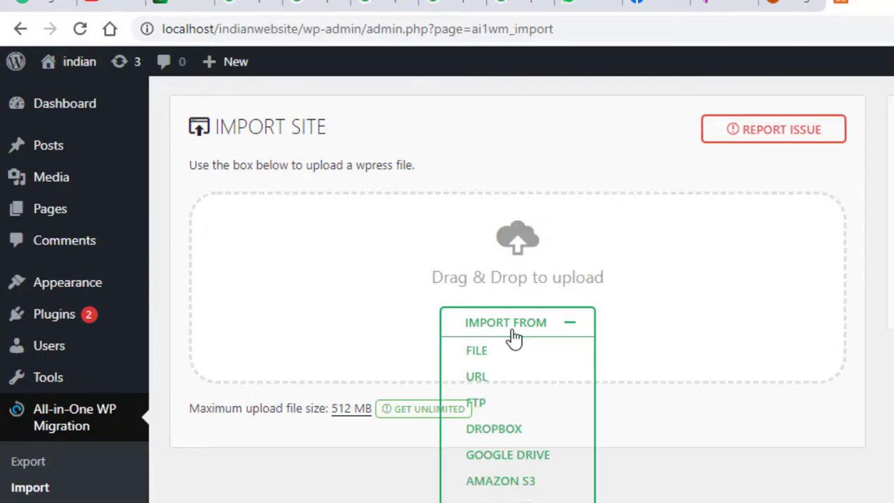
left_click(475, 352)
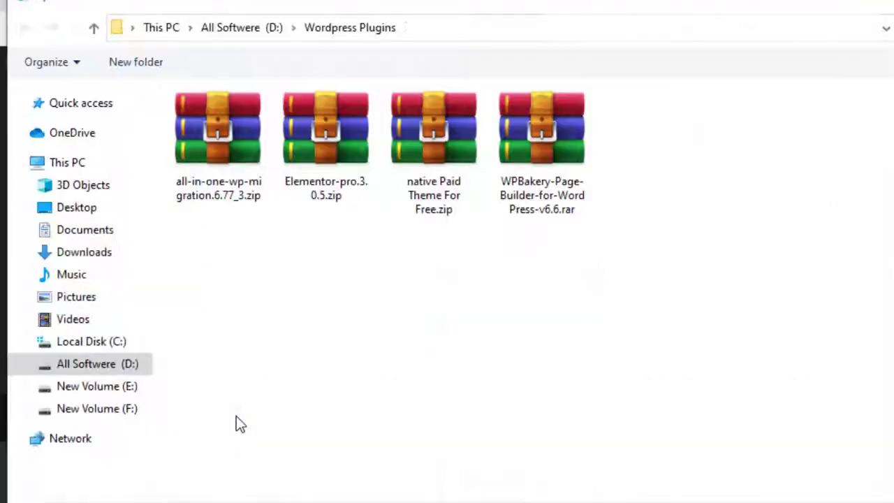
left_click(112, 386)
left_click(66, 233)
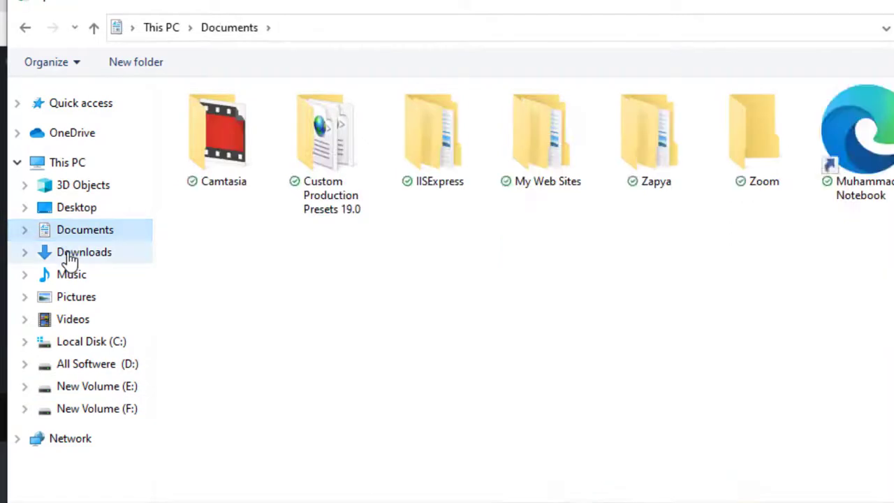
left_click(78, 252)
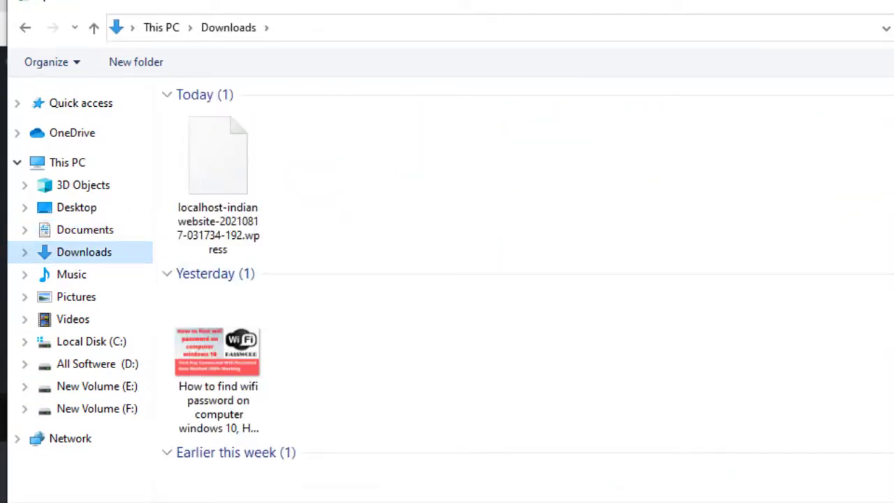
left_click(199, 200)
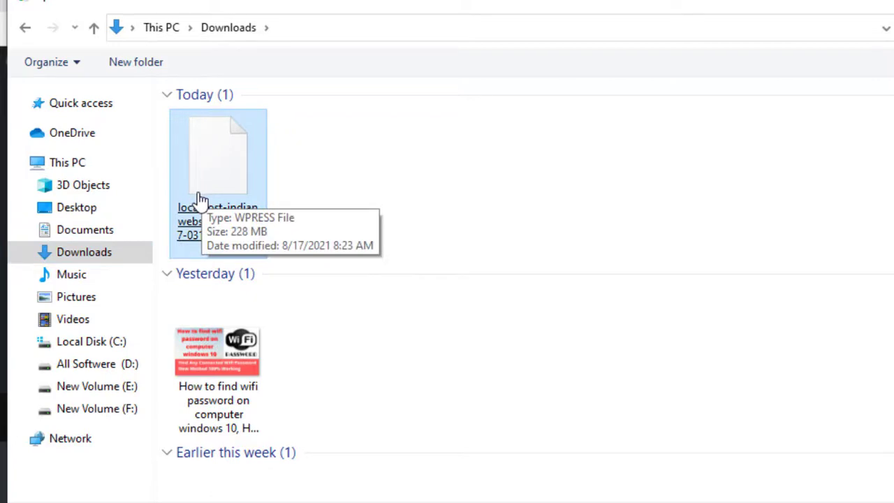
double_click(200, 201)
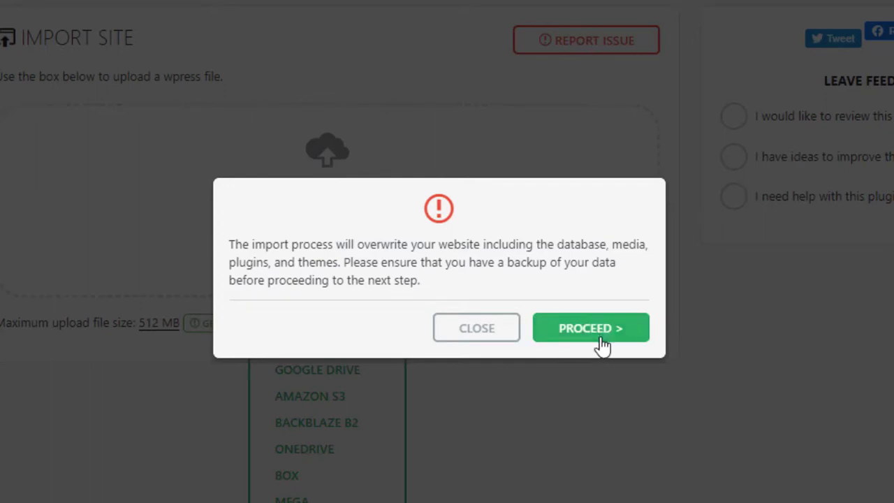
left_click(597, 339)
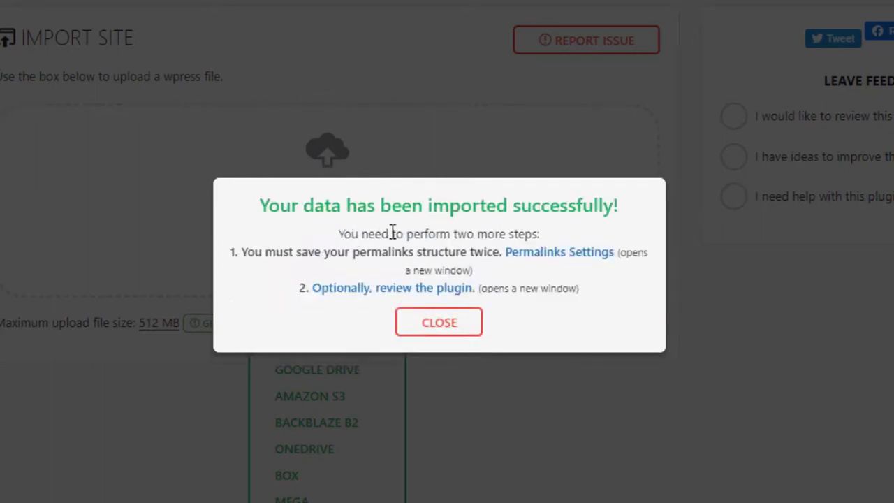
left_click(440, 334)
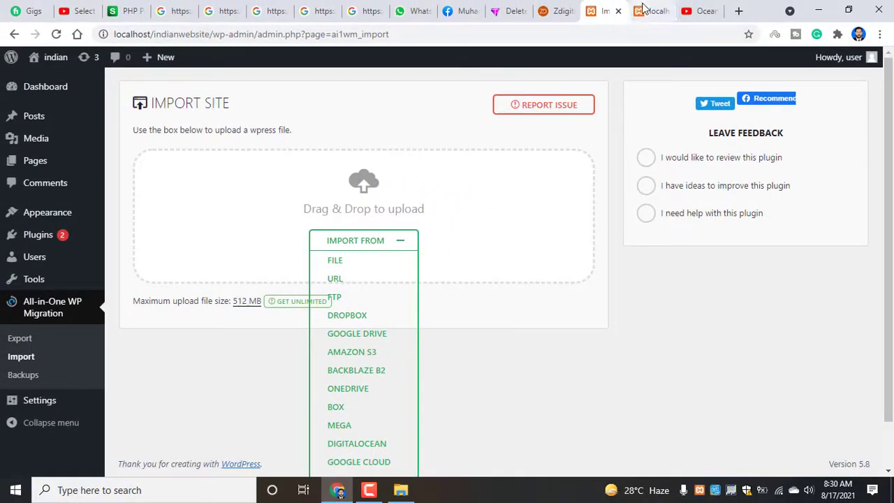
Step: Reload the indian site's front page, examine the imported content along its length and return to the import page
left_click(642, 10)
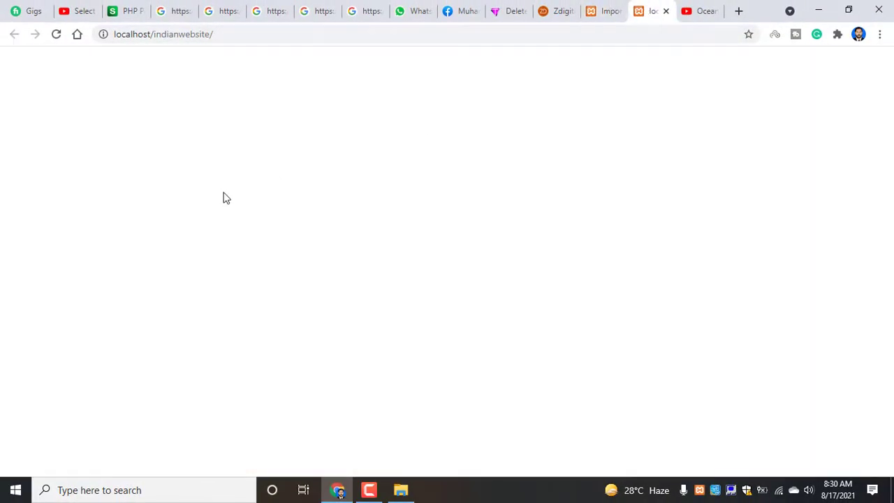
left_click(56, 34)
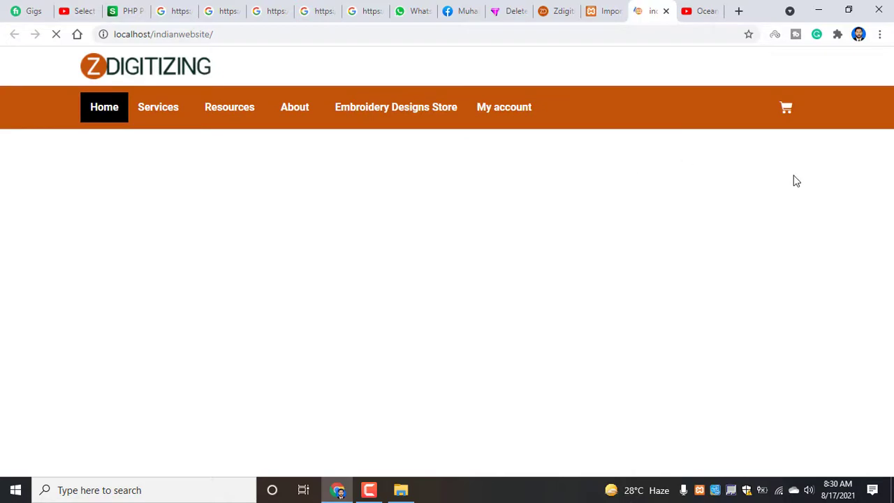
scroll(795, 176, "down", 3)
left_click_drag(888, 90, 890, 343)
left_click_drag(888, 358, 870, 76)
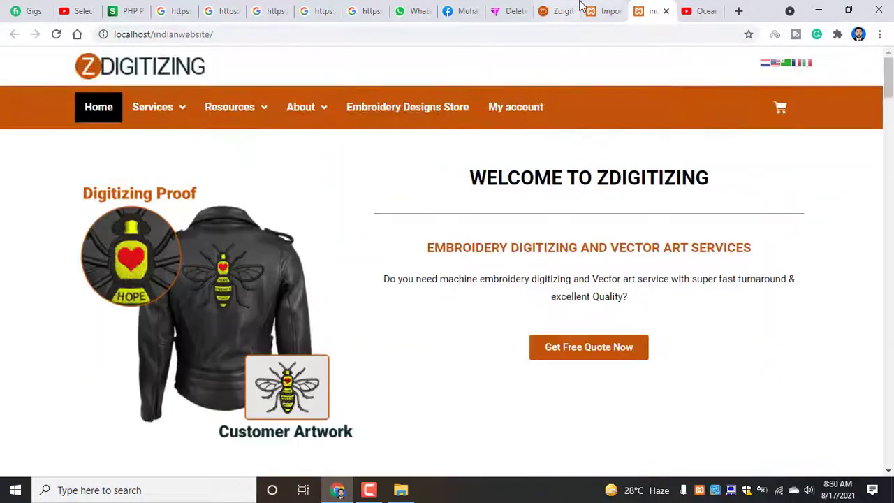
left_click(603, 11)
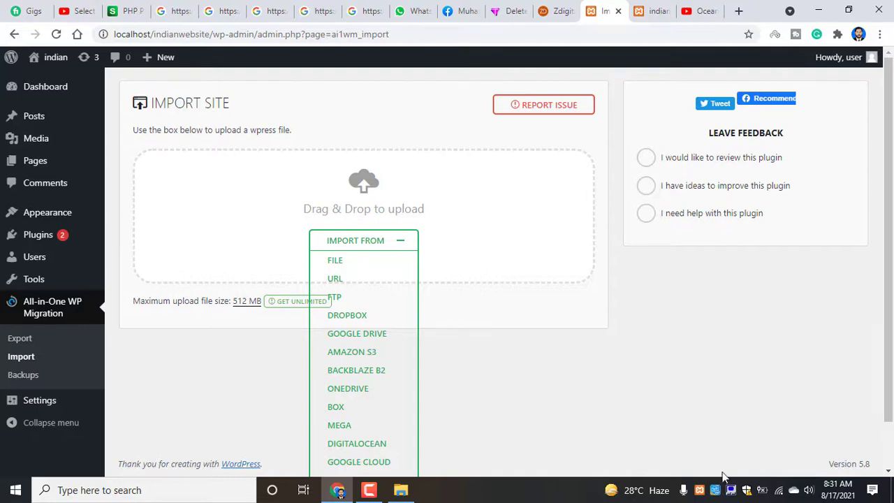
left_click(745, 490)
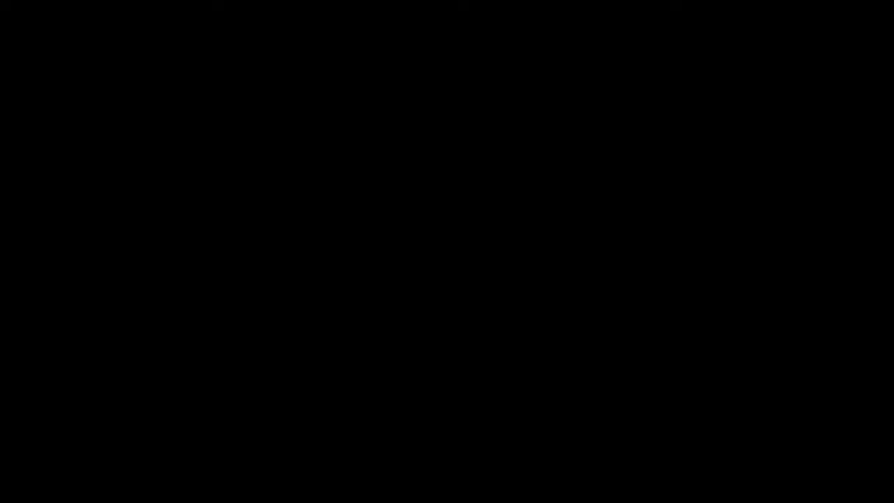